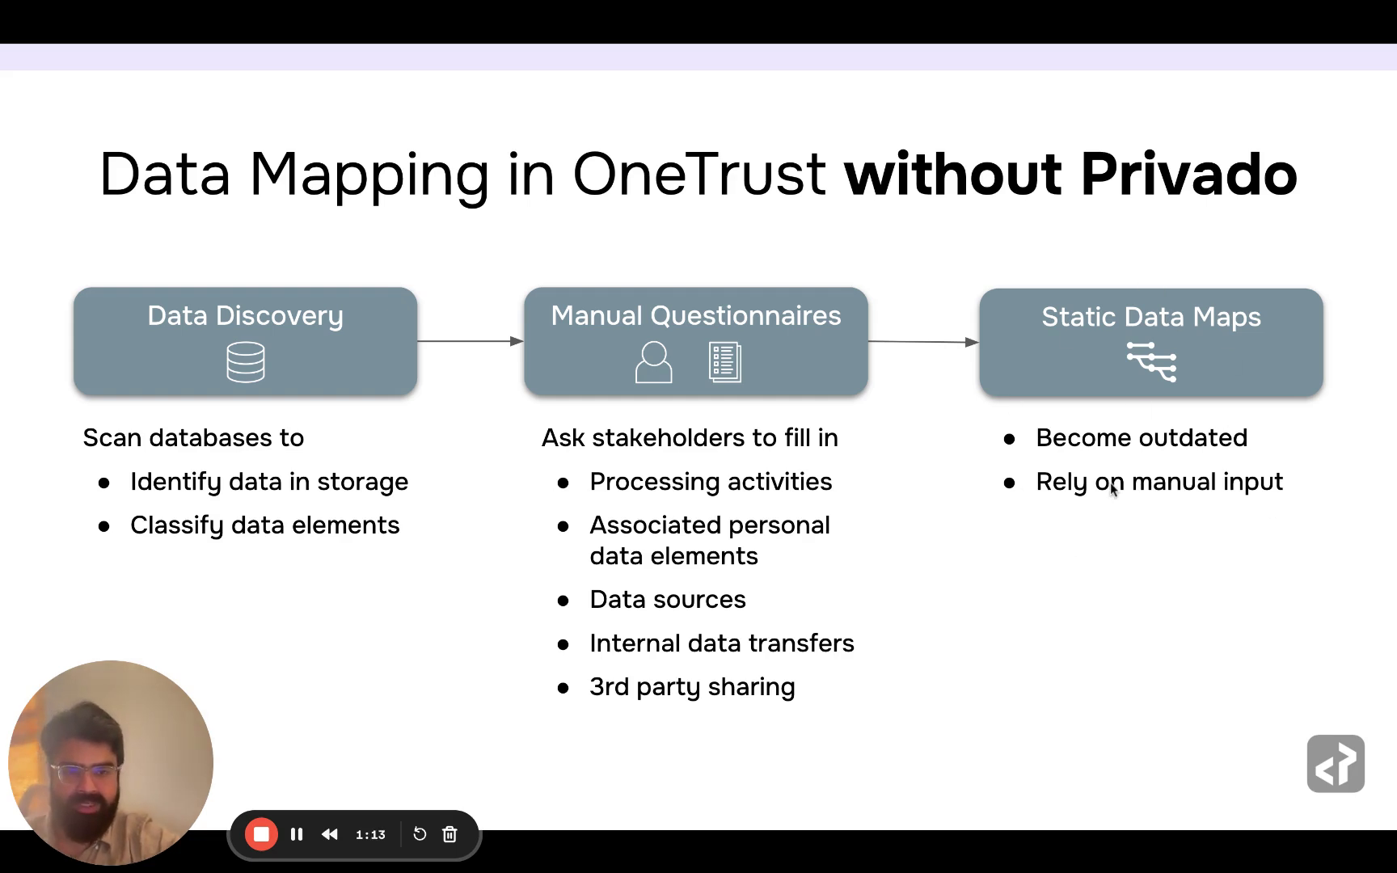
Advance to the OneTrust data-mapping slide, exit the slideshow, and return to the Privado dashboard.
key("Right")
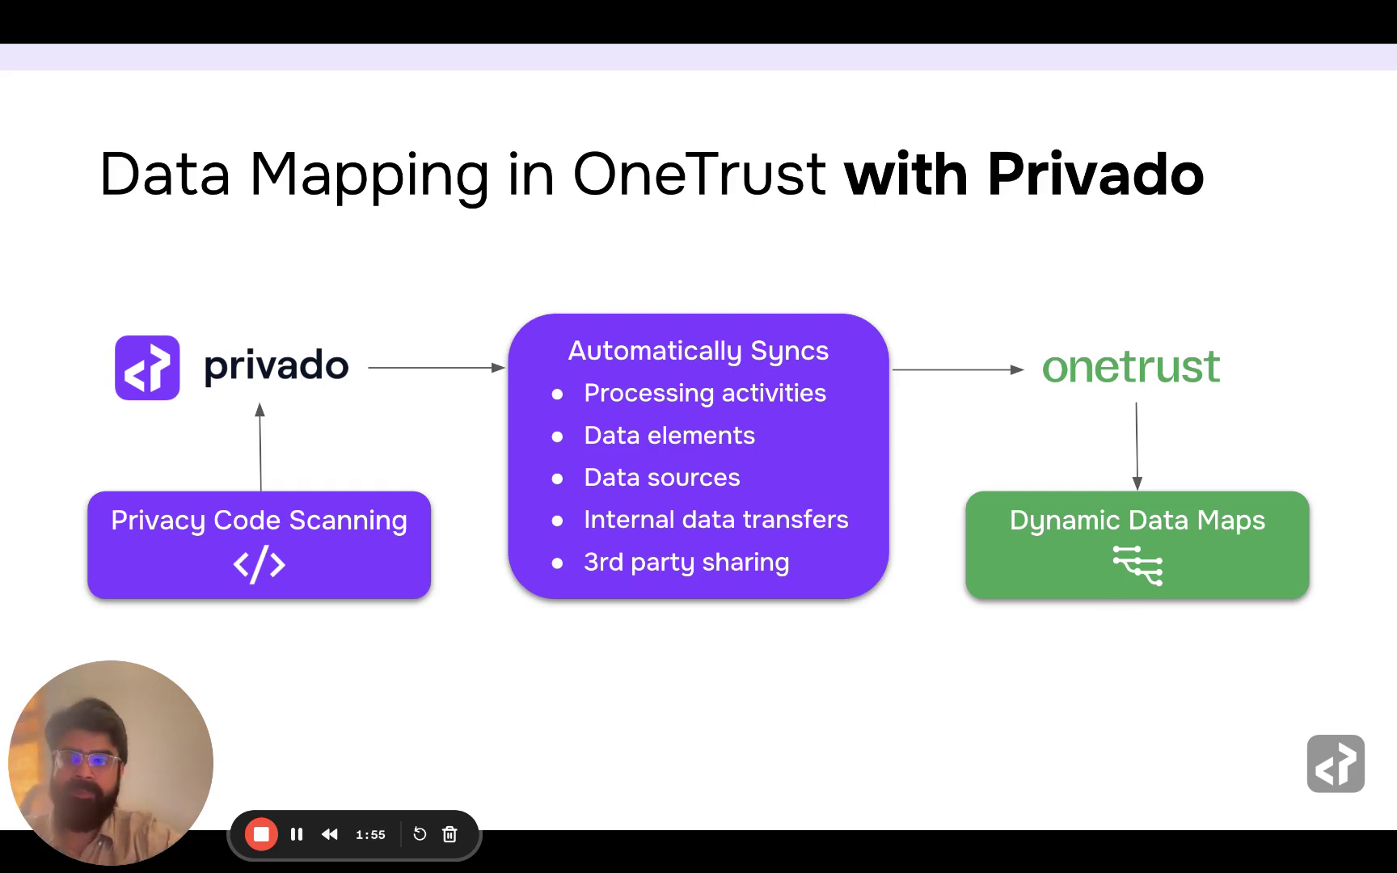
key("Escape")
left_click(496, 30)
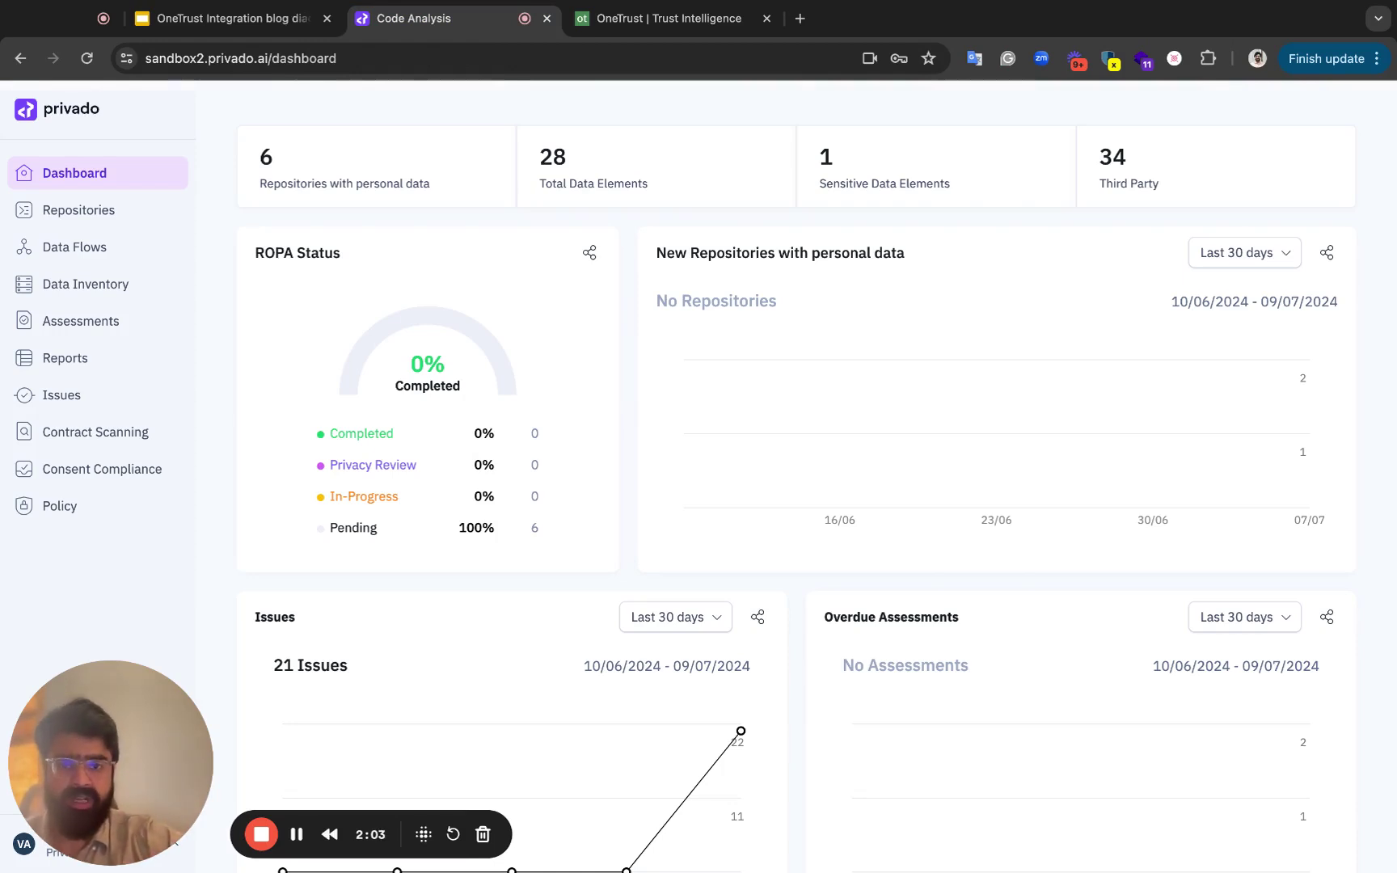
Review the data elements and third parties, then open the privado-accounts-api repository overview.
left_click(640, 186)
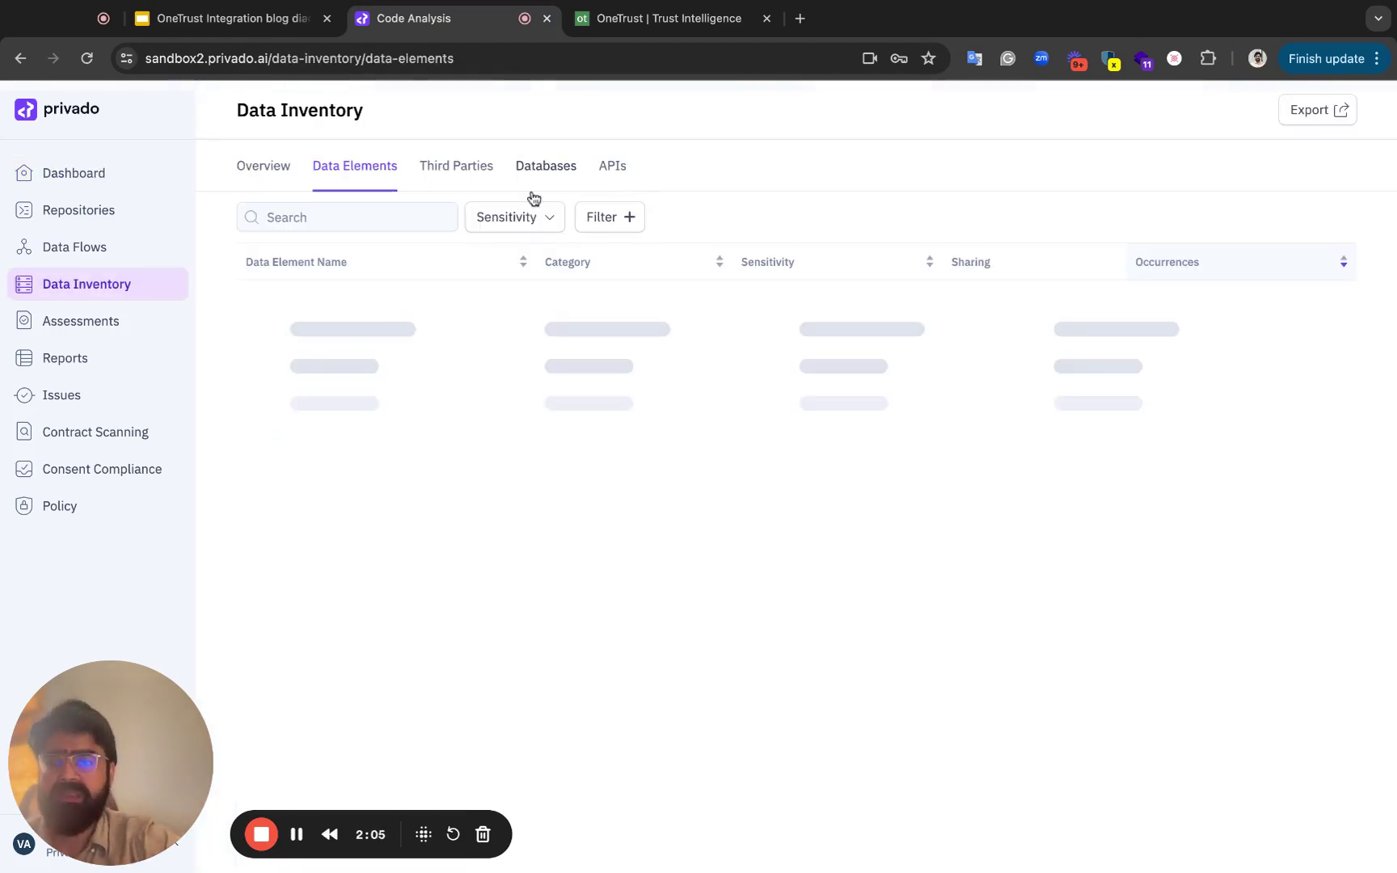
left_click(461, 176)
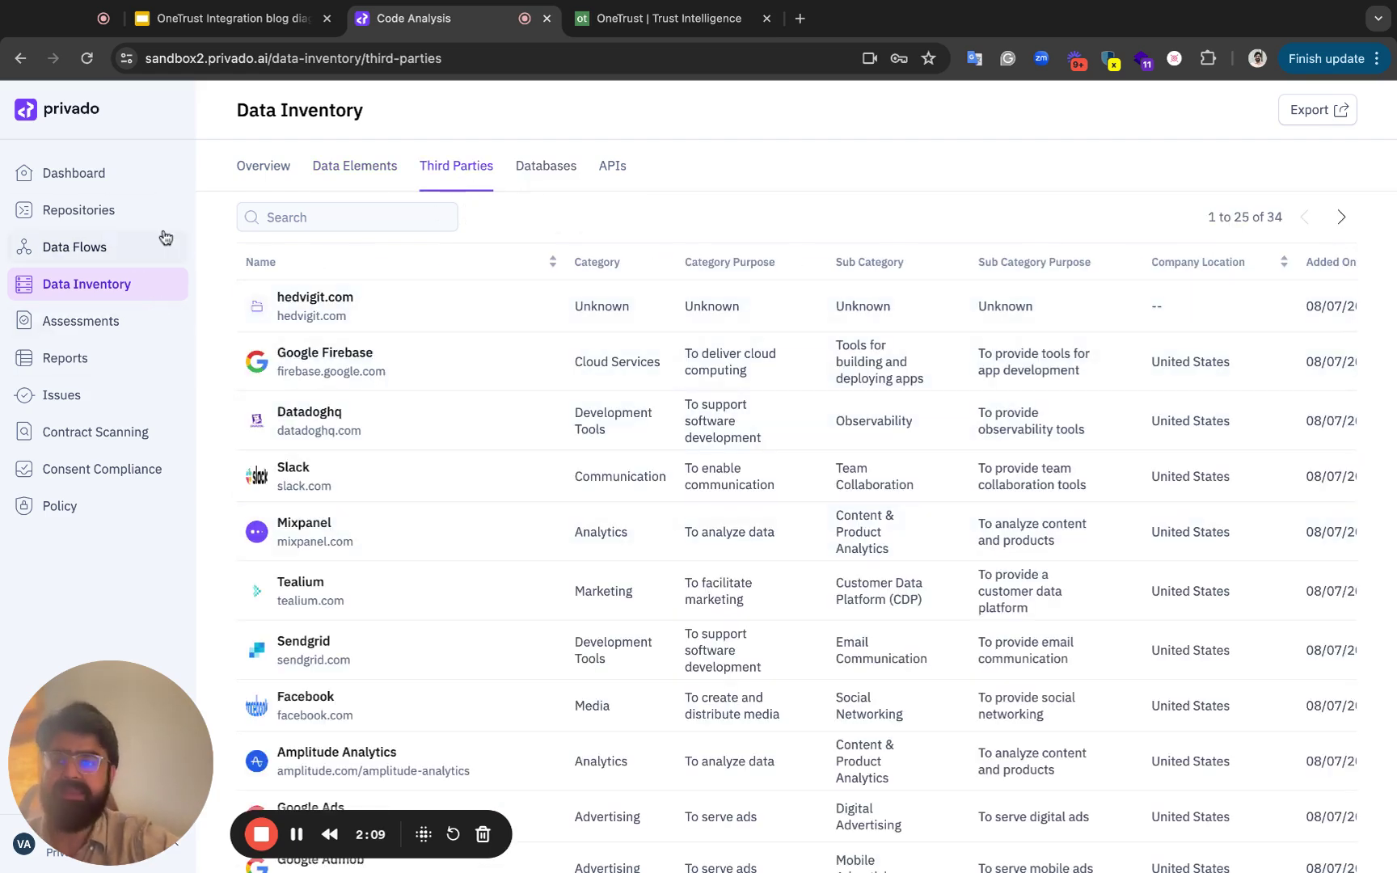
left_click(79, 210)
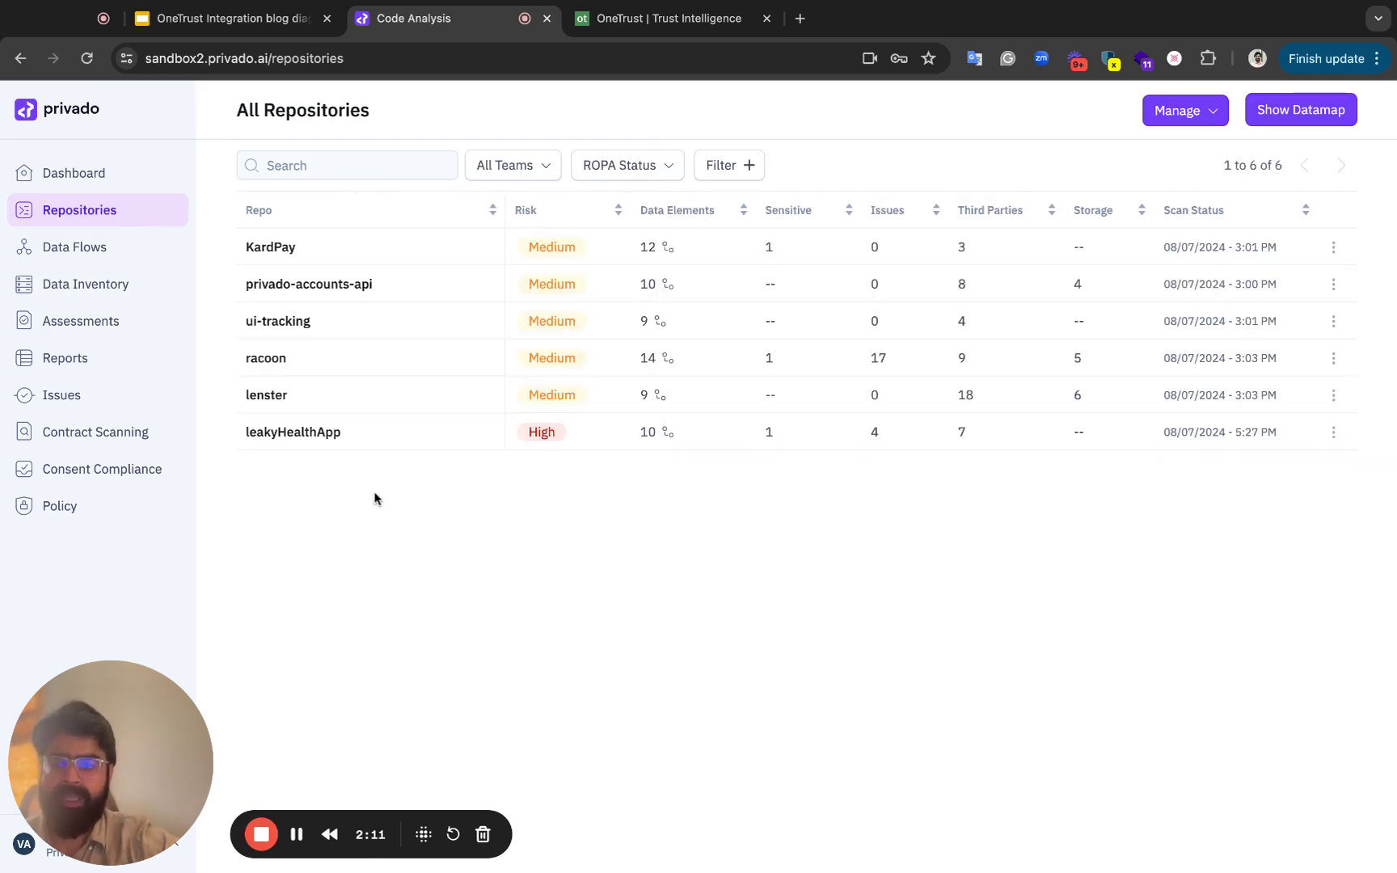
left_click(333, 294)
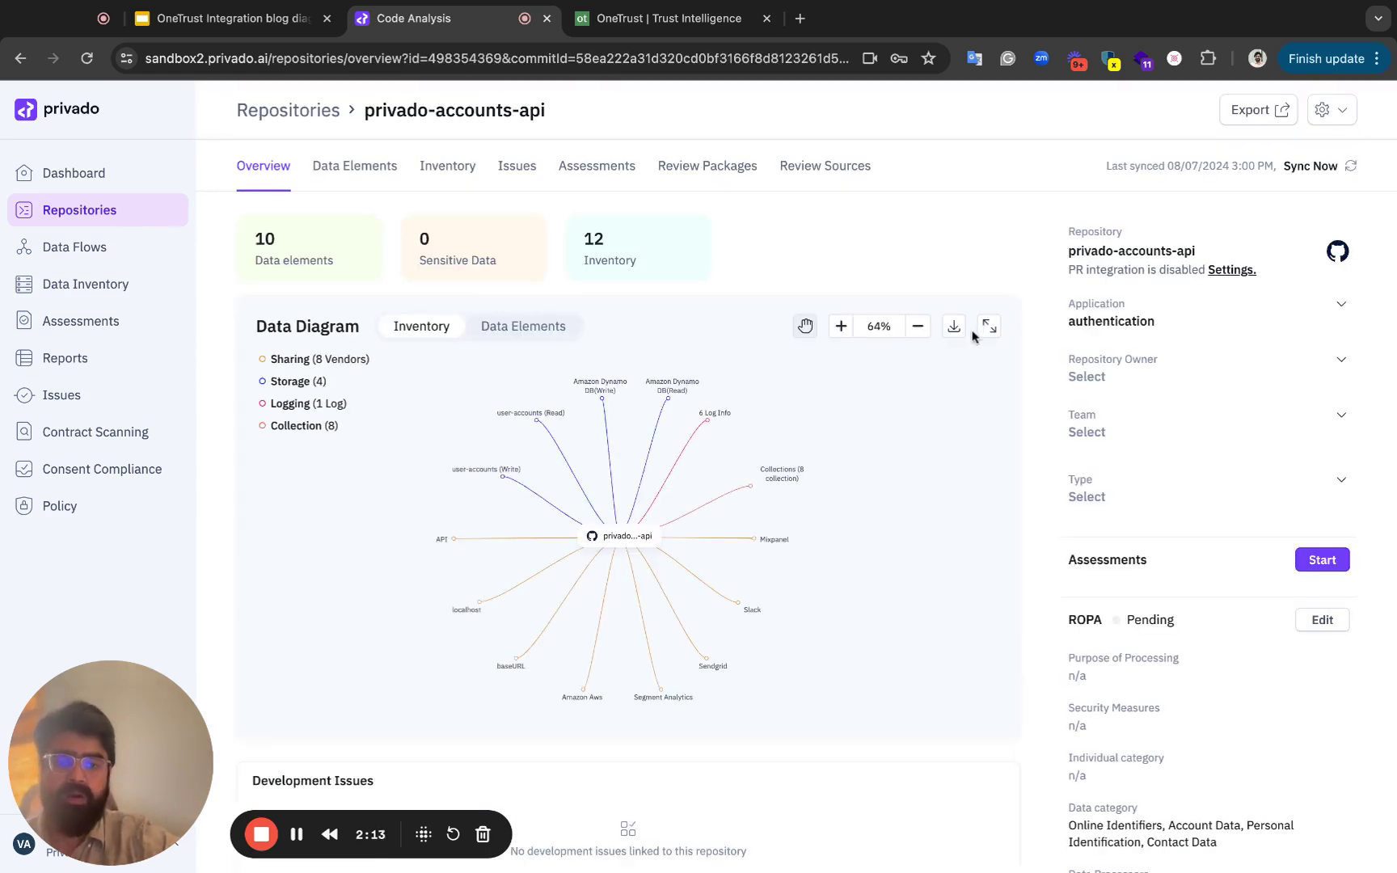
Expand the privado-accounts-api data diagram, scroll through the repository details, then switch to OneTrust.
left_click(987, 327)
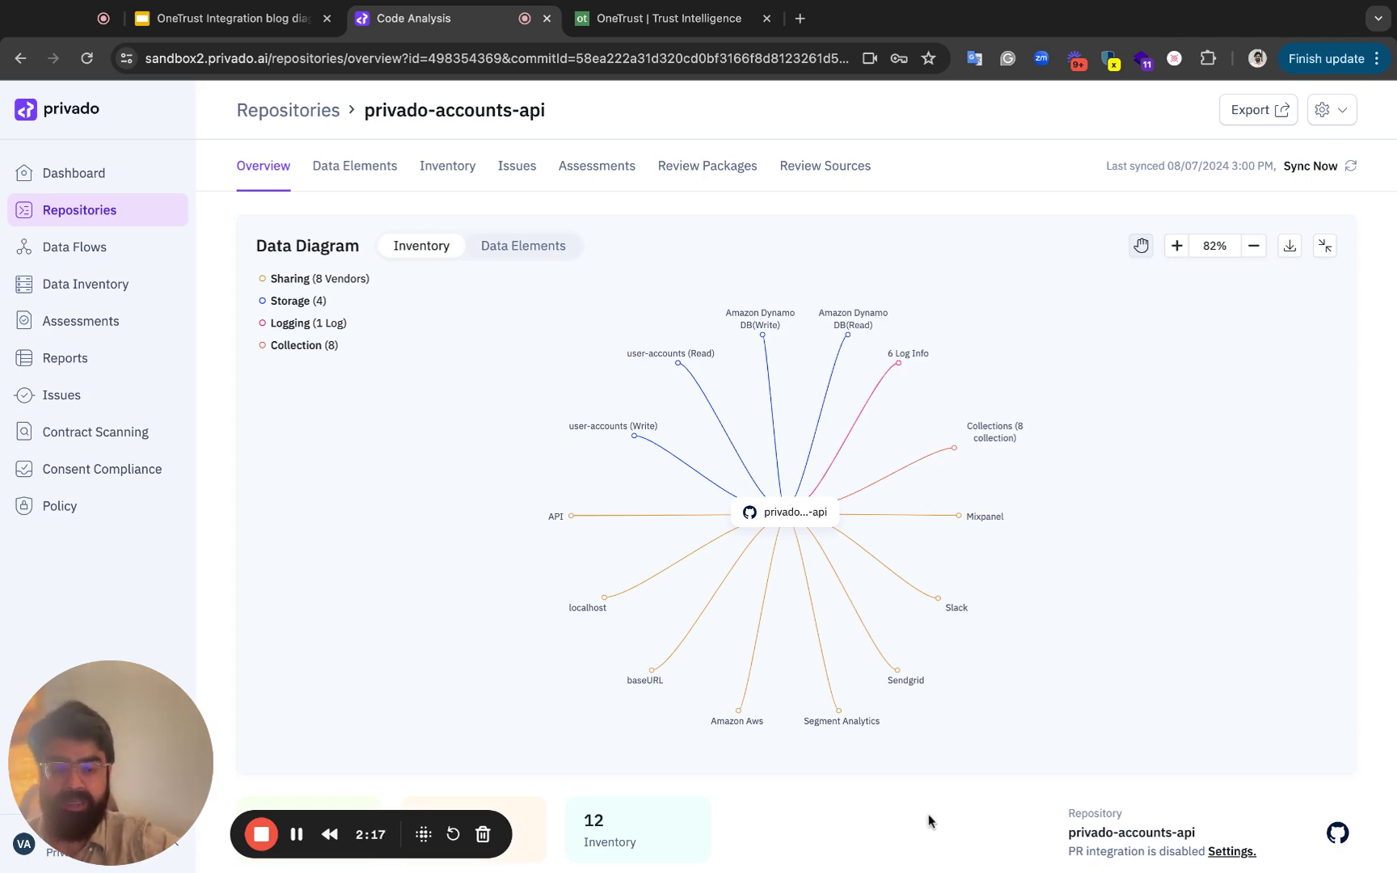
scroll(927, 820, "down", 3)
scroll(1144, 663, "down", 1)
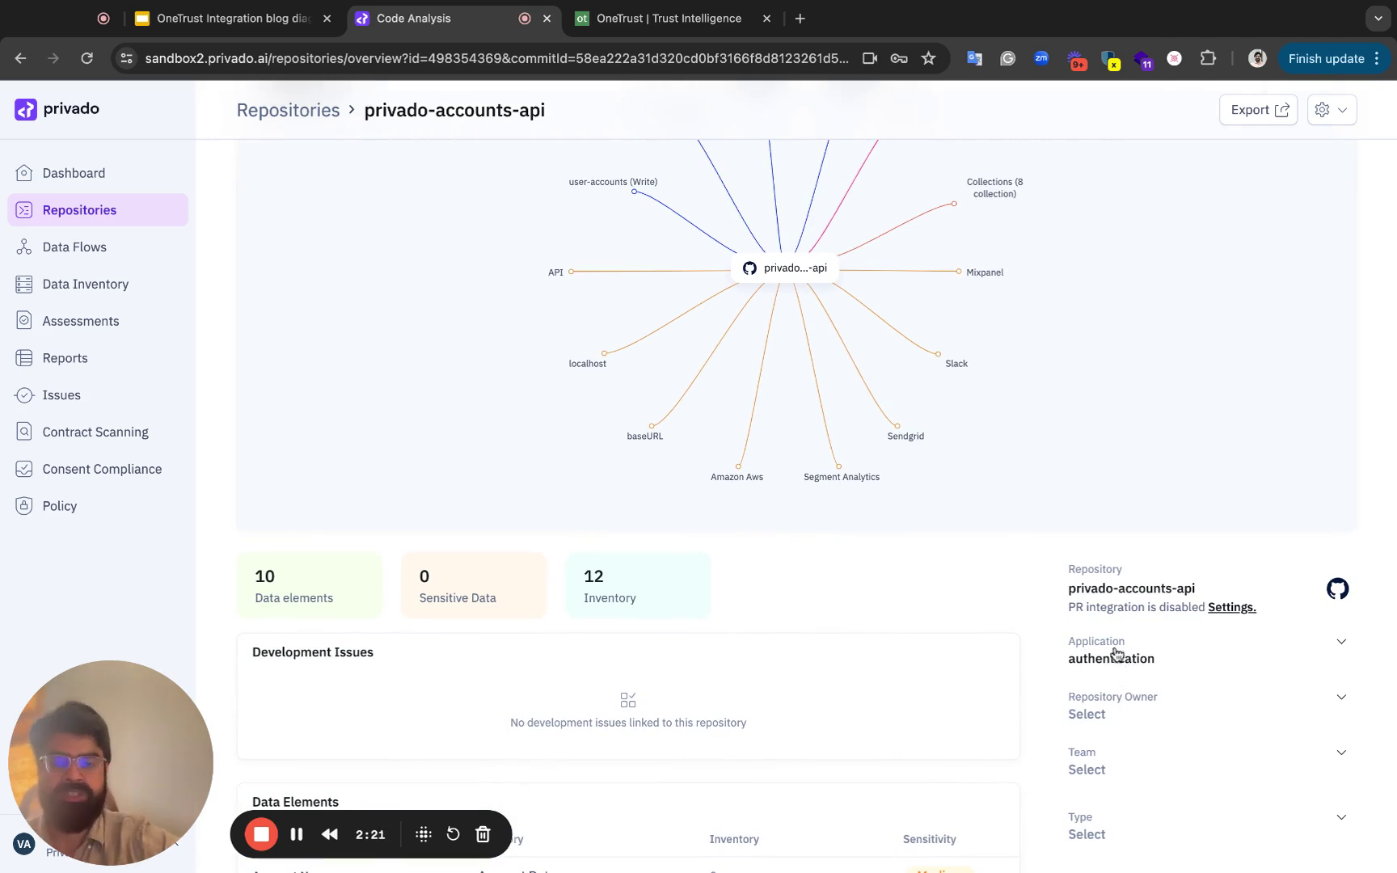
scroll(1075, 651, "up", 3)
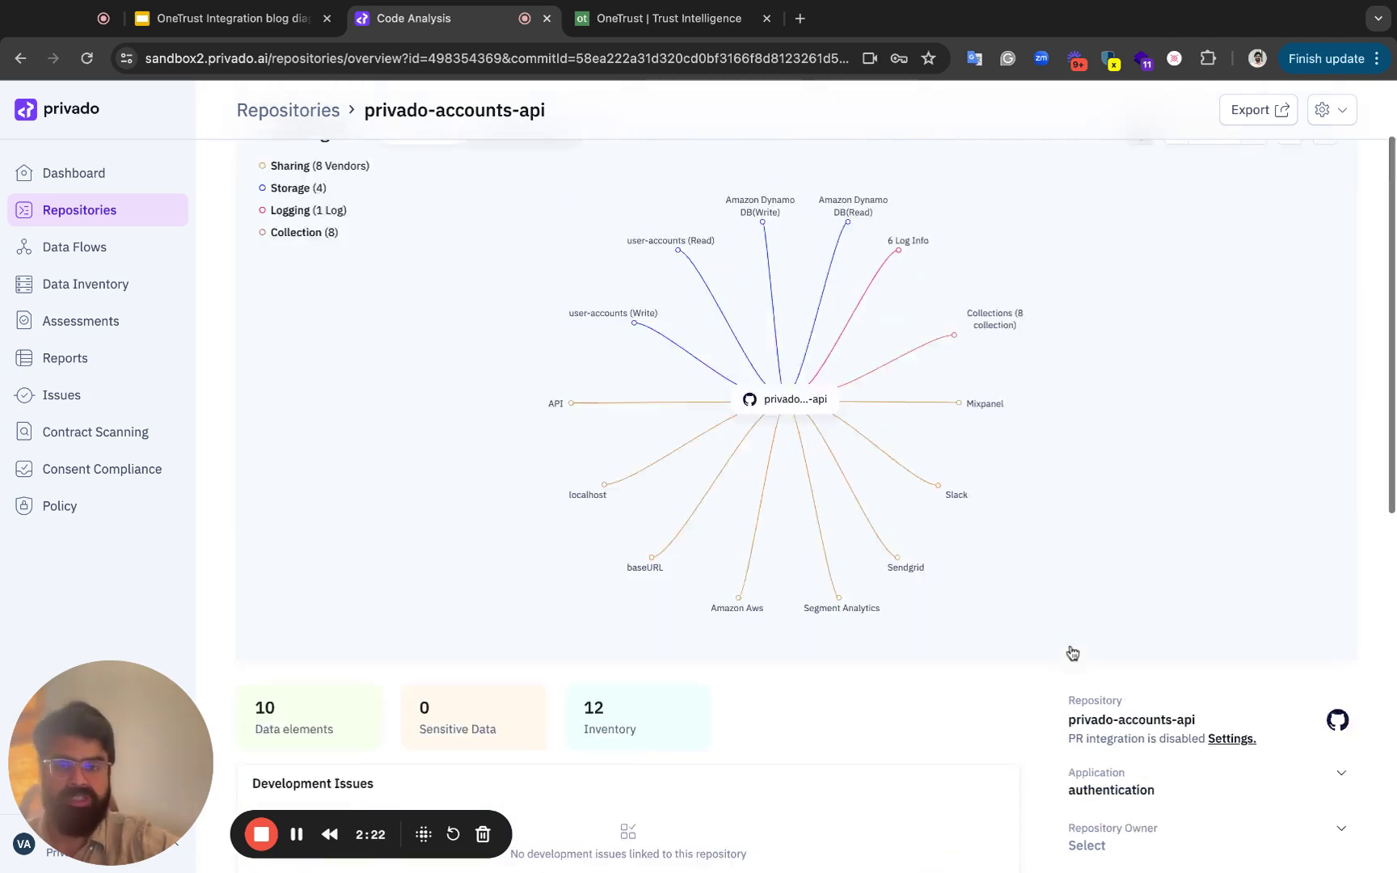
left_click(680, 23)
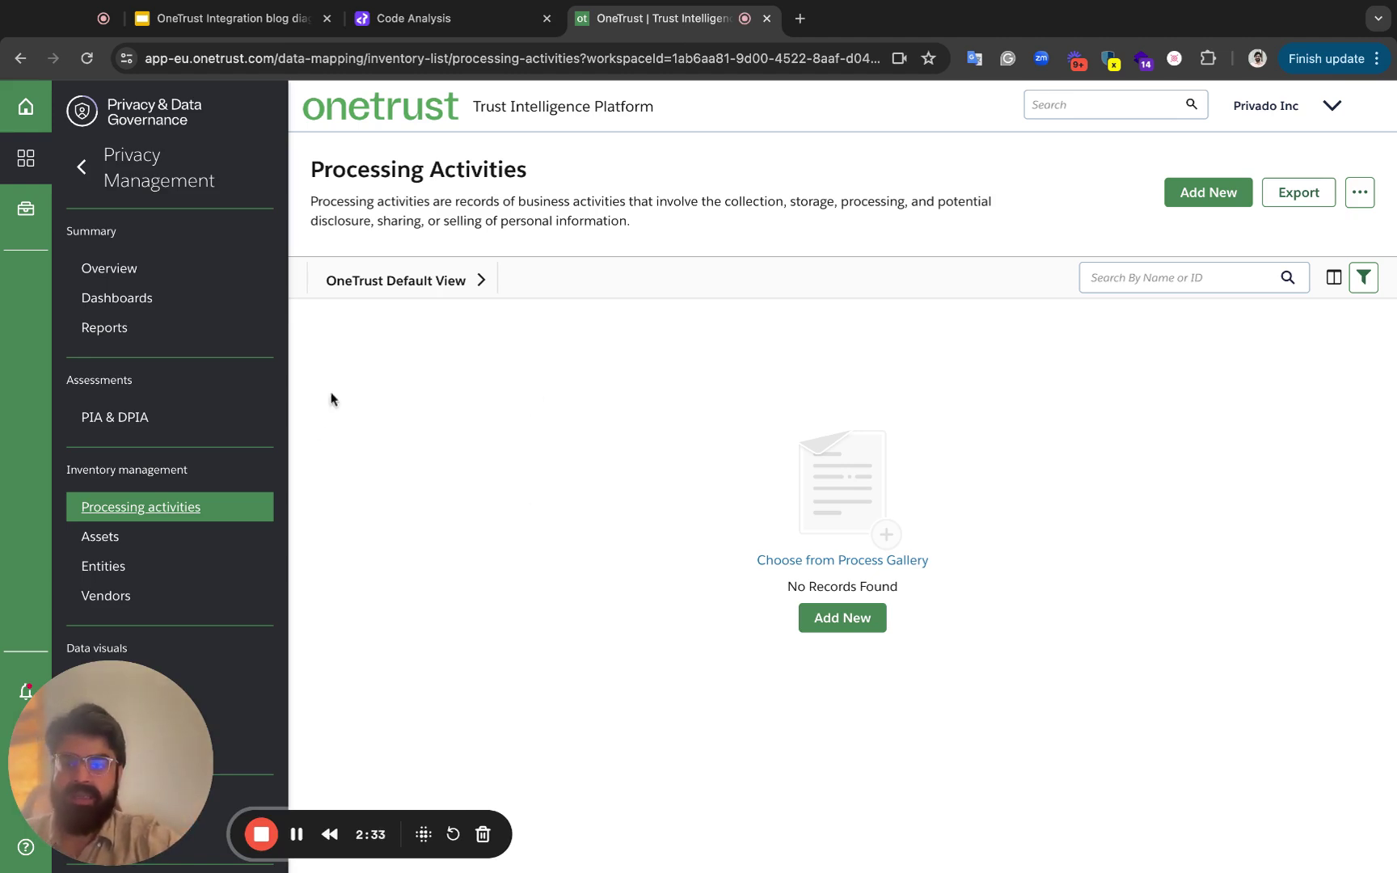
left_click(187, 566)
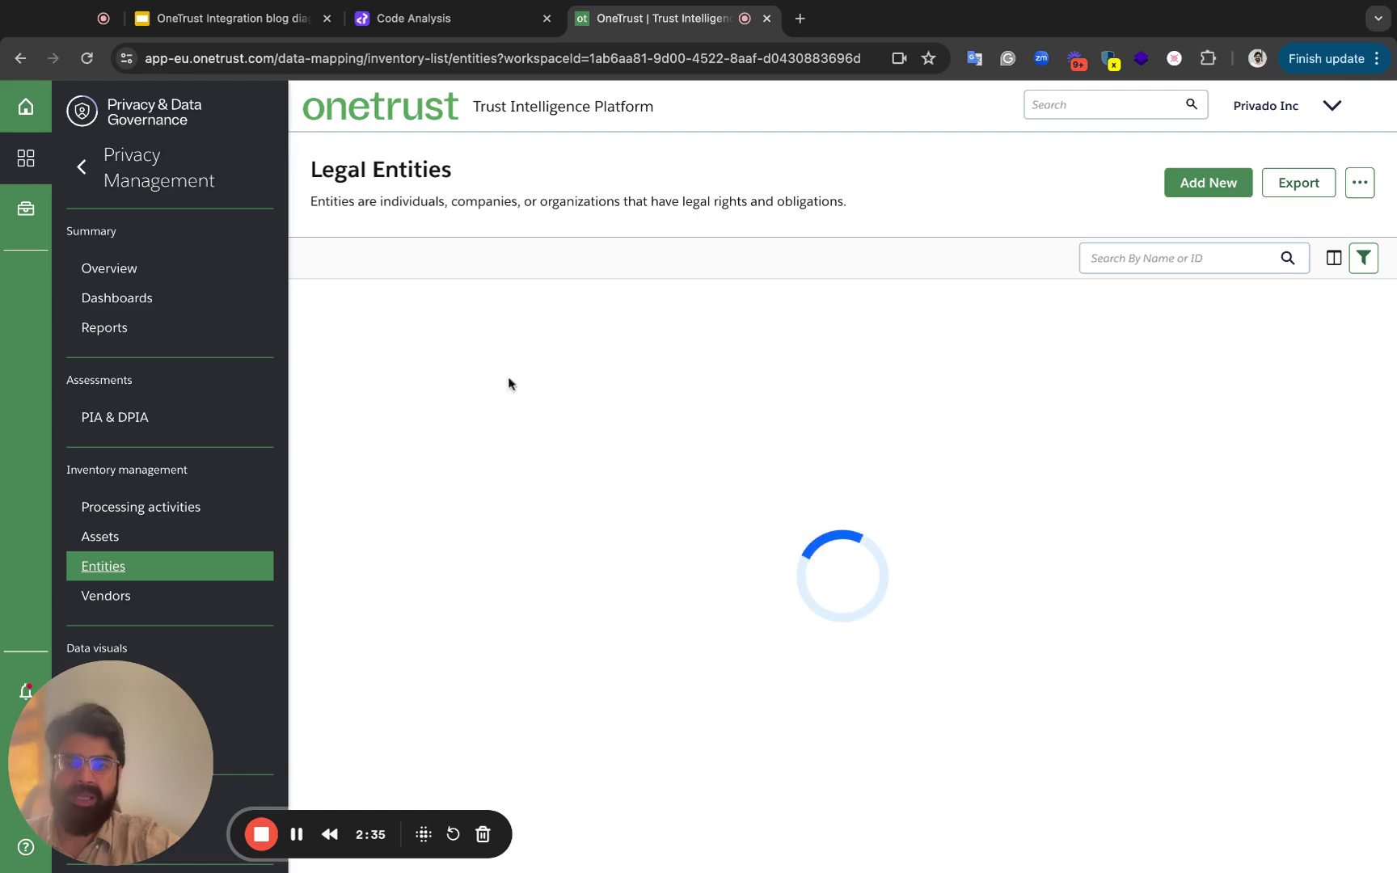
left_click(257, 540)
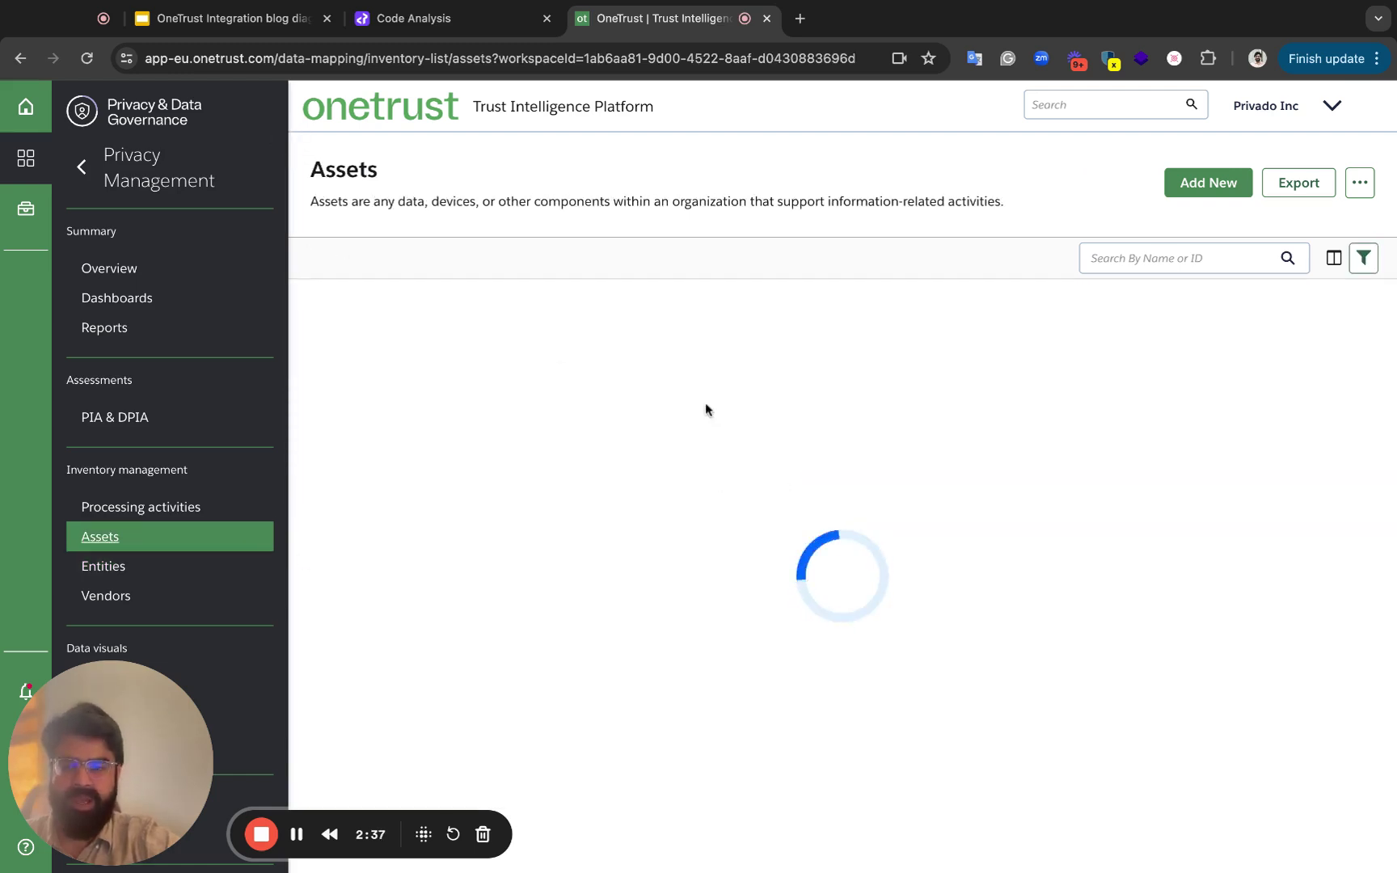
left_click(174, 598)
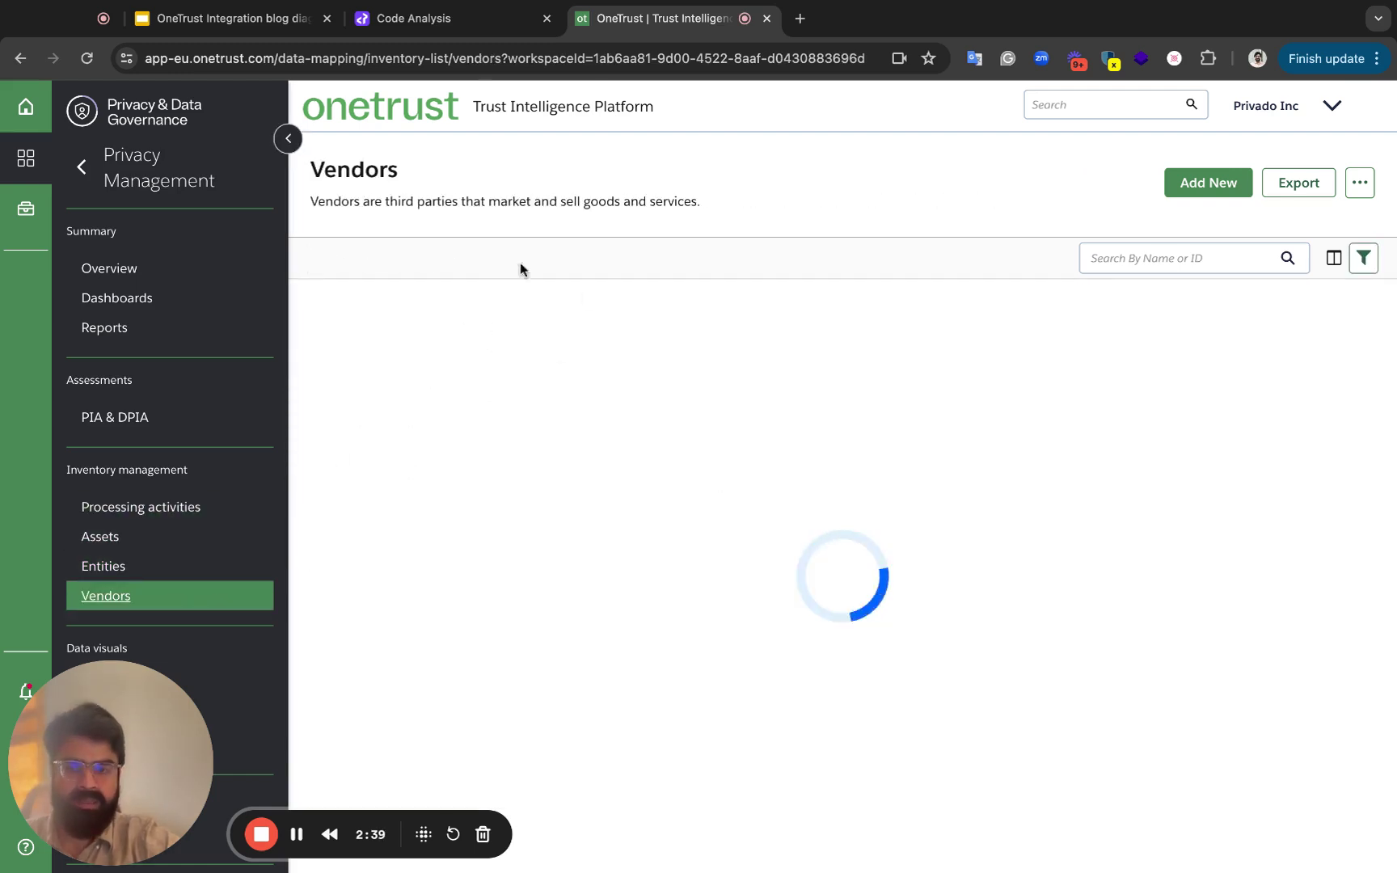
left_click(216, 504)
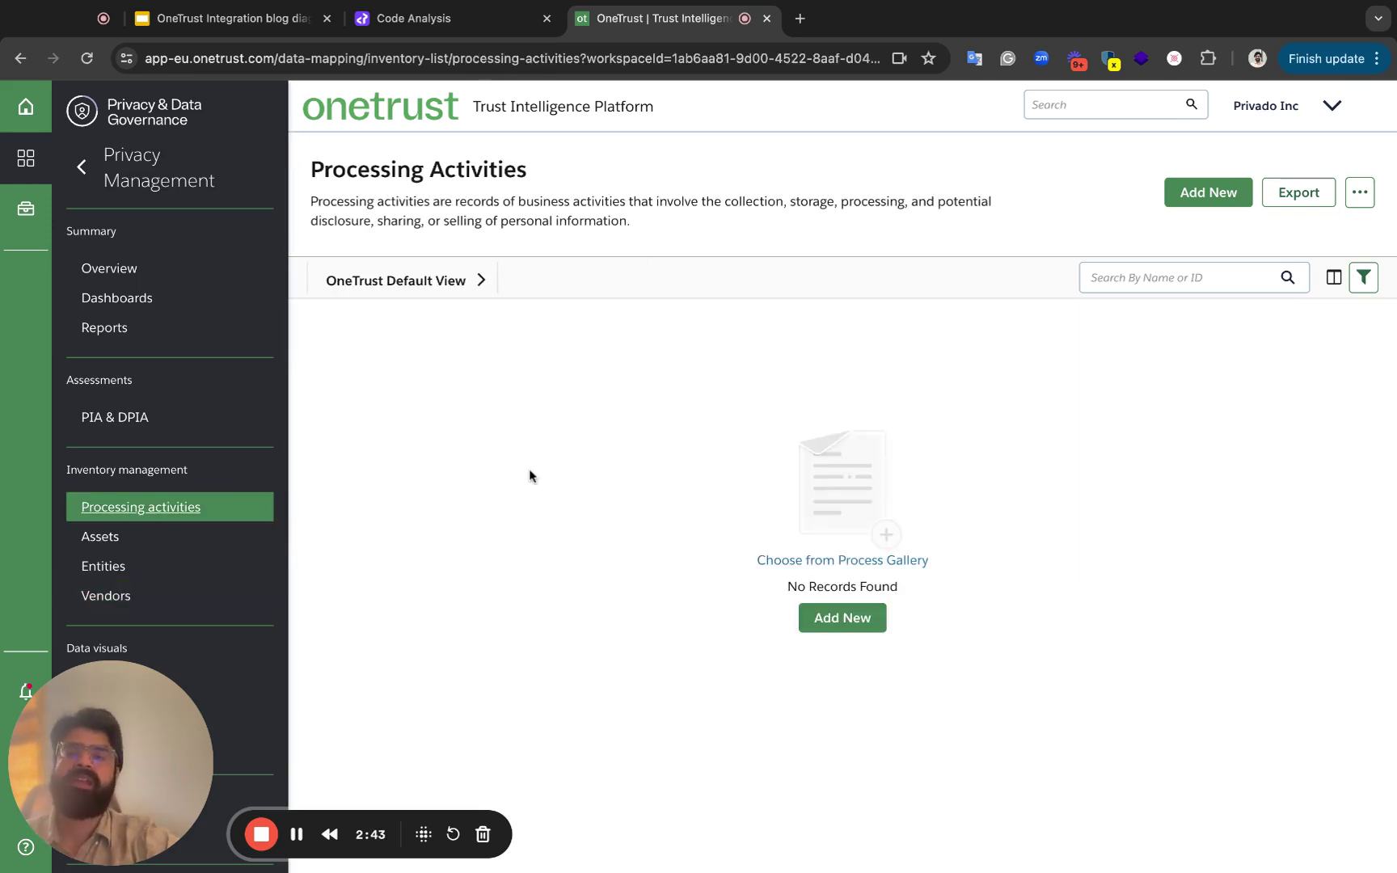
left_click(494, 23)
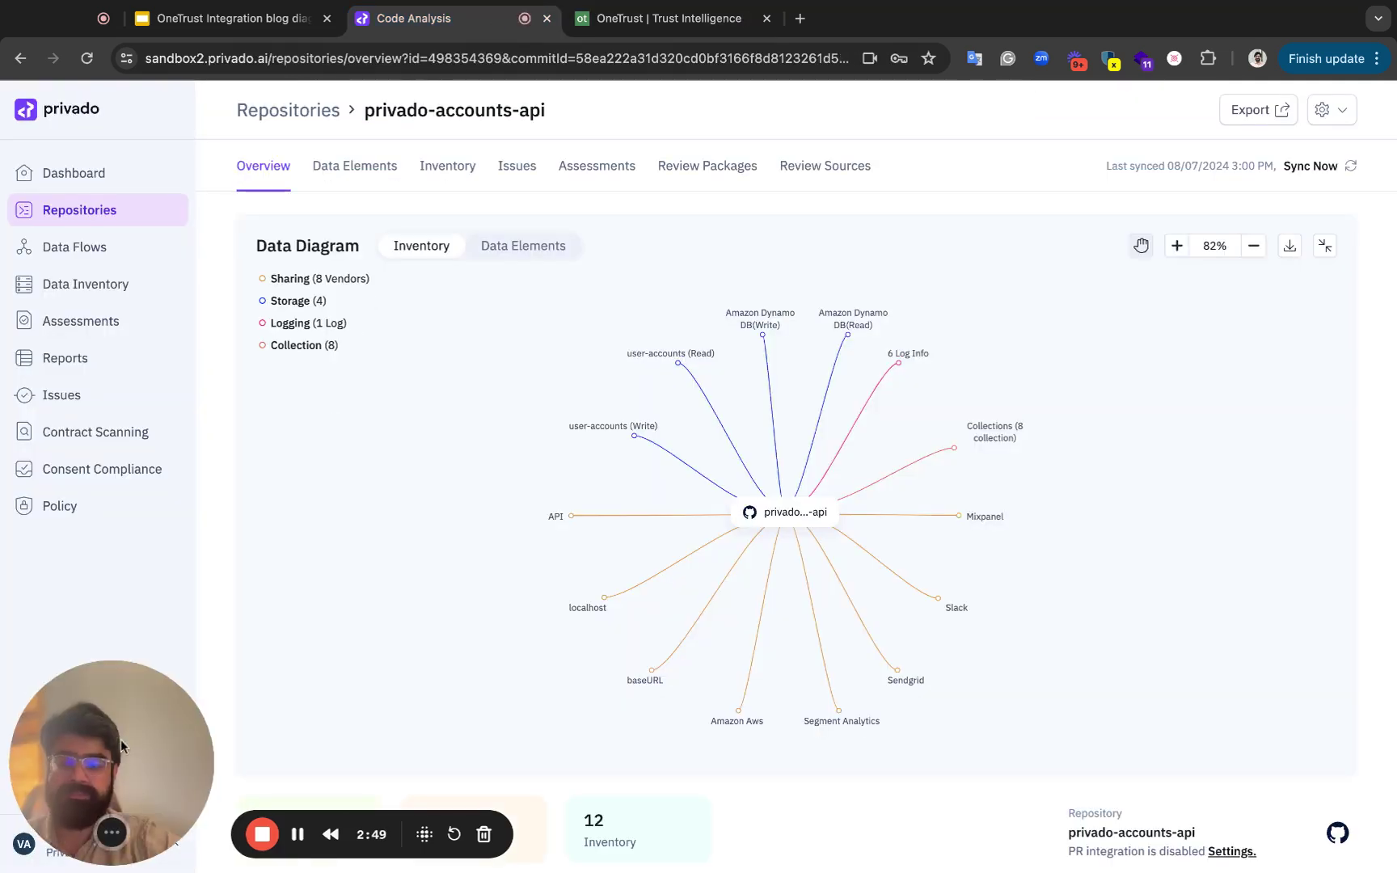
From Settings > Integrations, open the Connect form on the OneTrust card.
left_click_drag(120, 739, 611, 685)
left_click(173, 851)
left_click(114, 732)
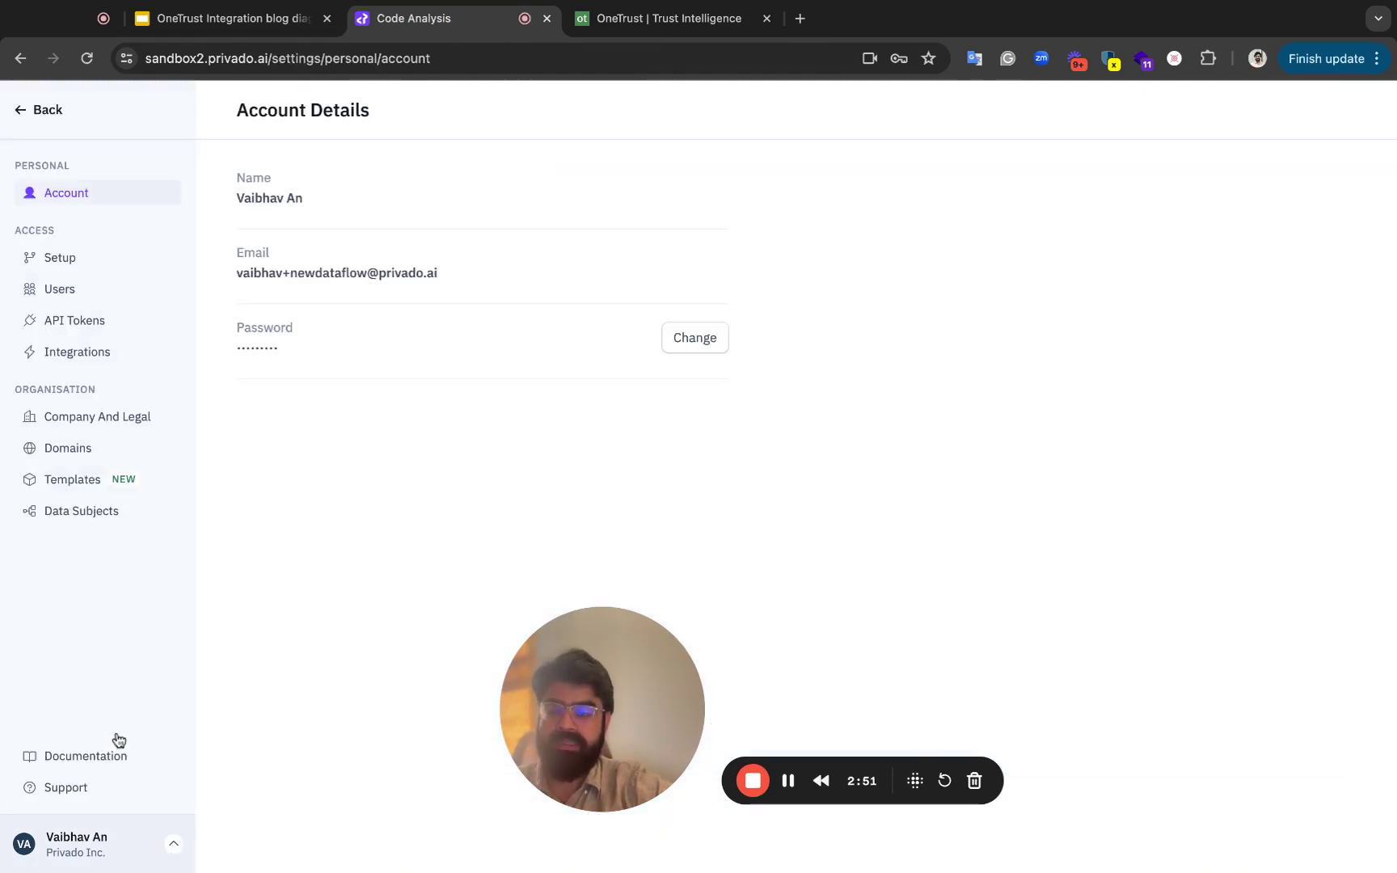
left_click(129, 364)
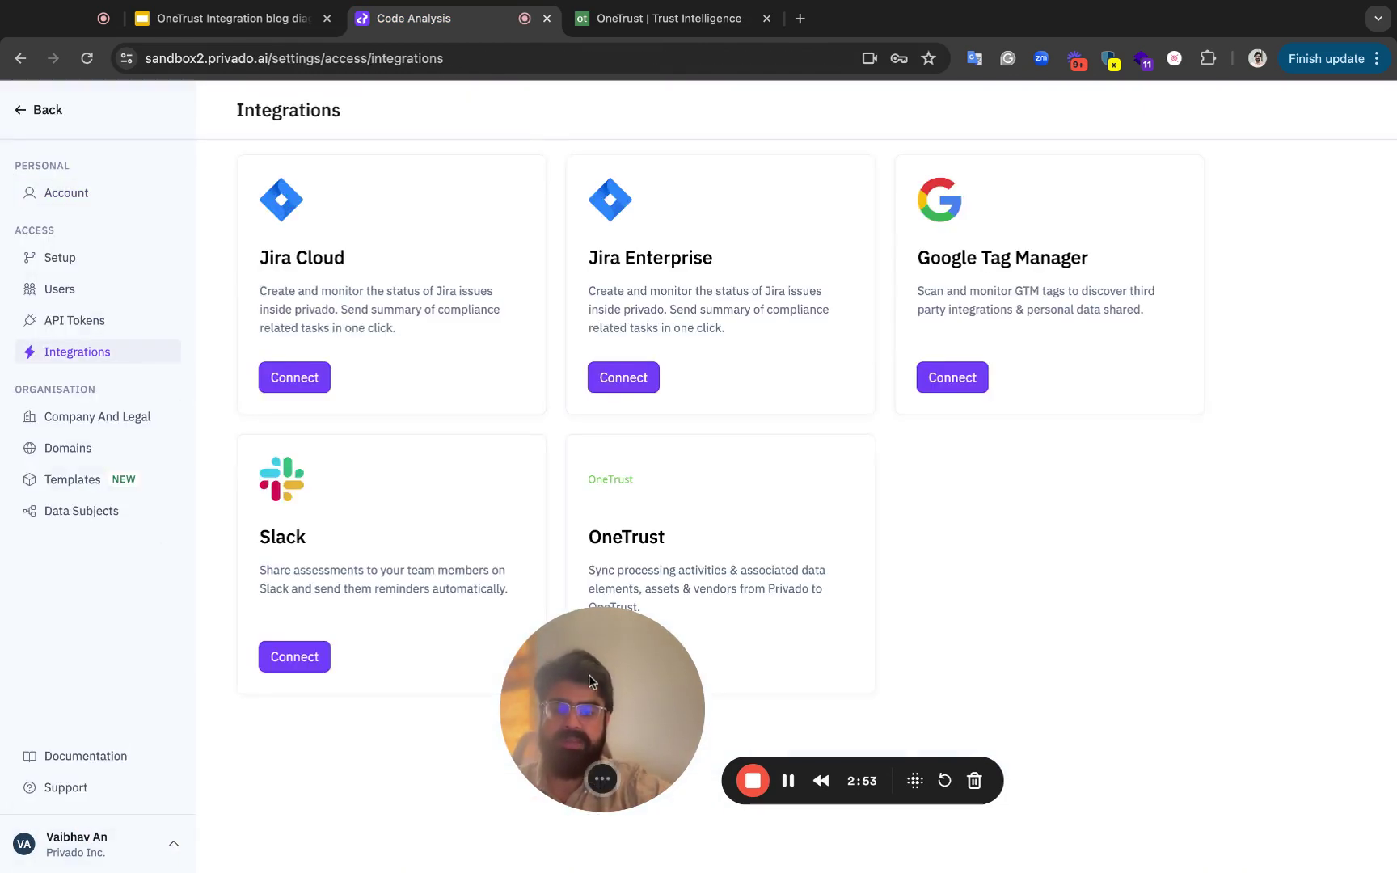
left_click(605, 653)
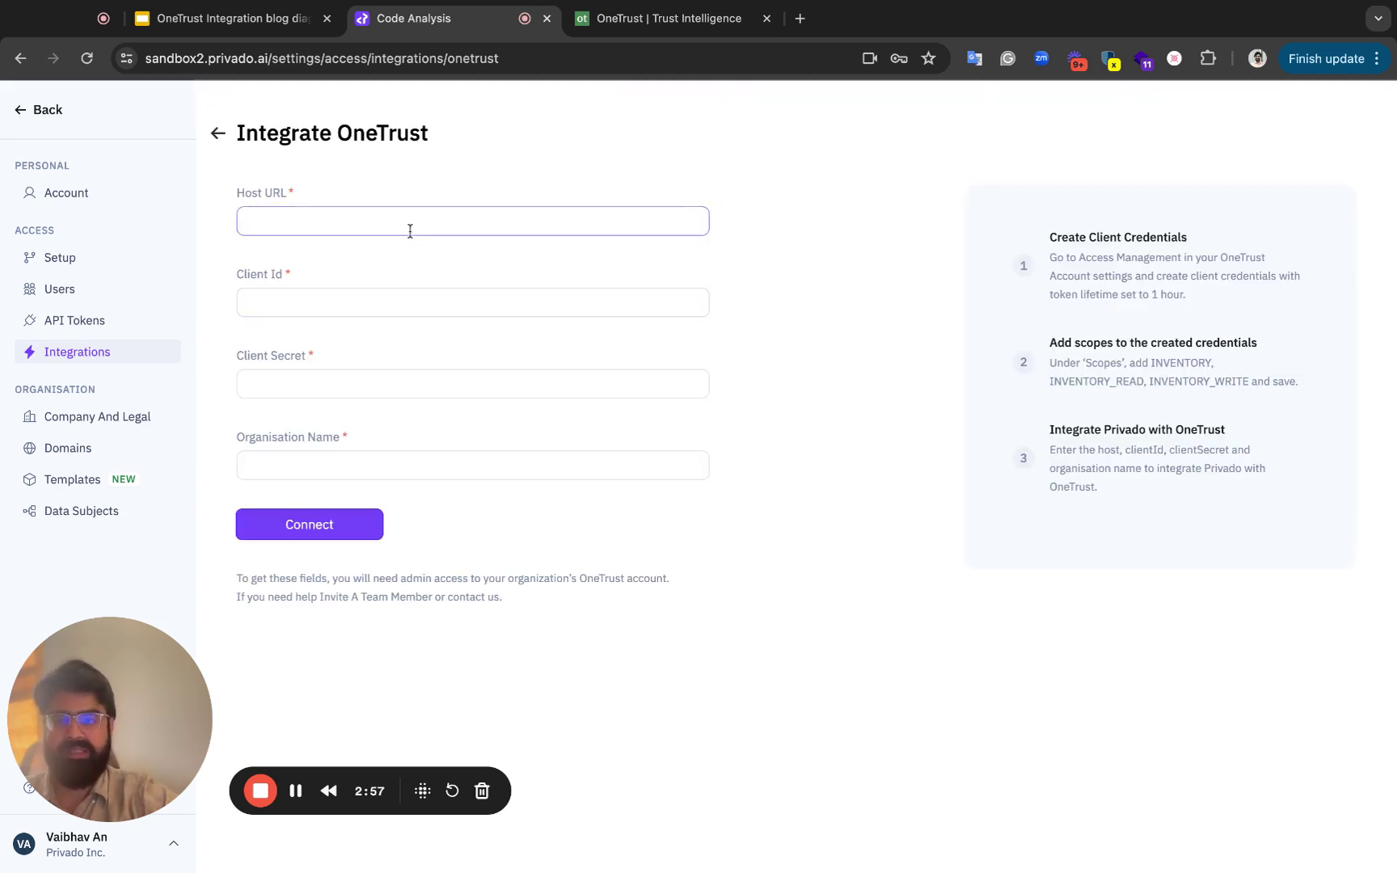
left_click(651, 19)
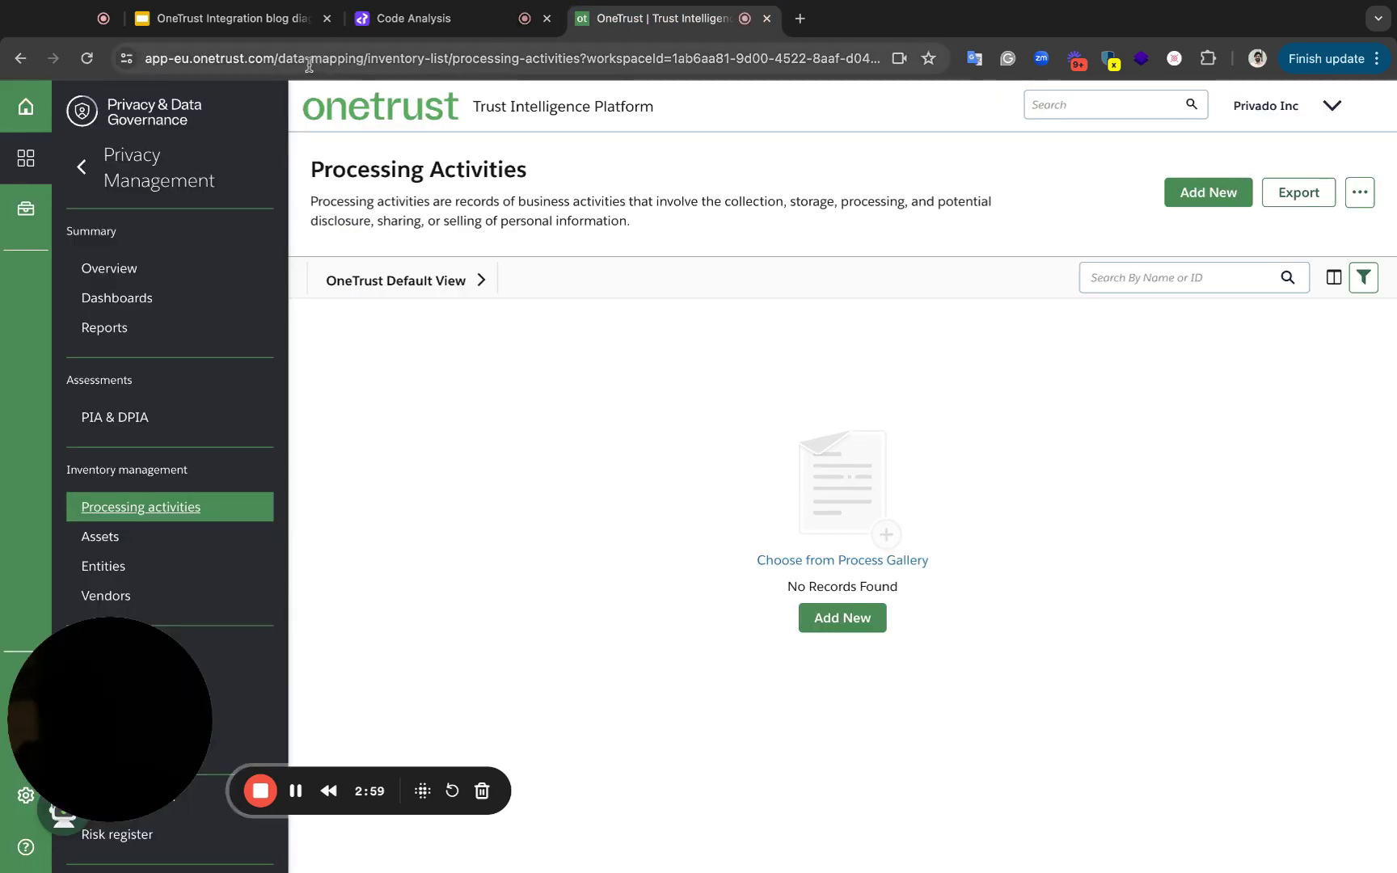
left_click_drag(276, 58, 142, 58)
key("super+c")
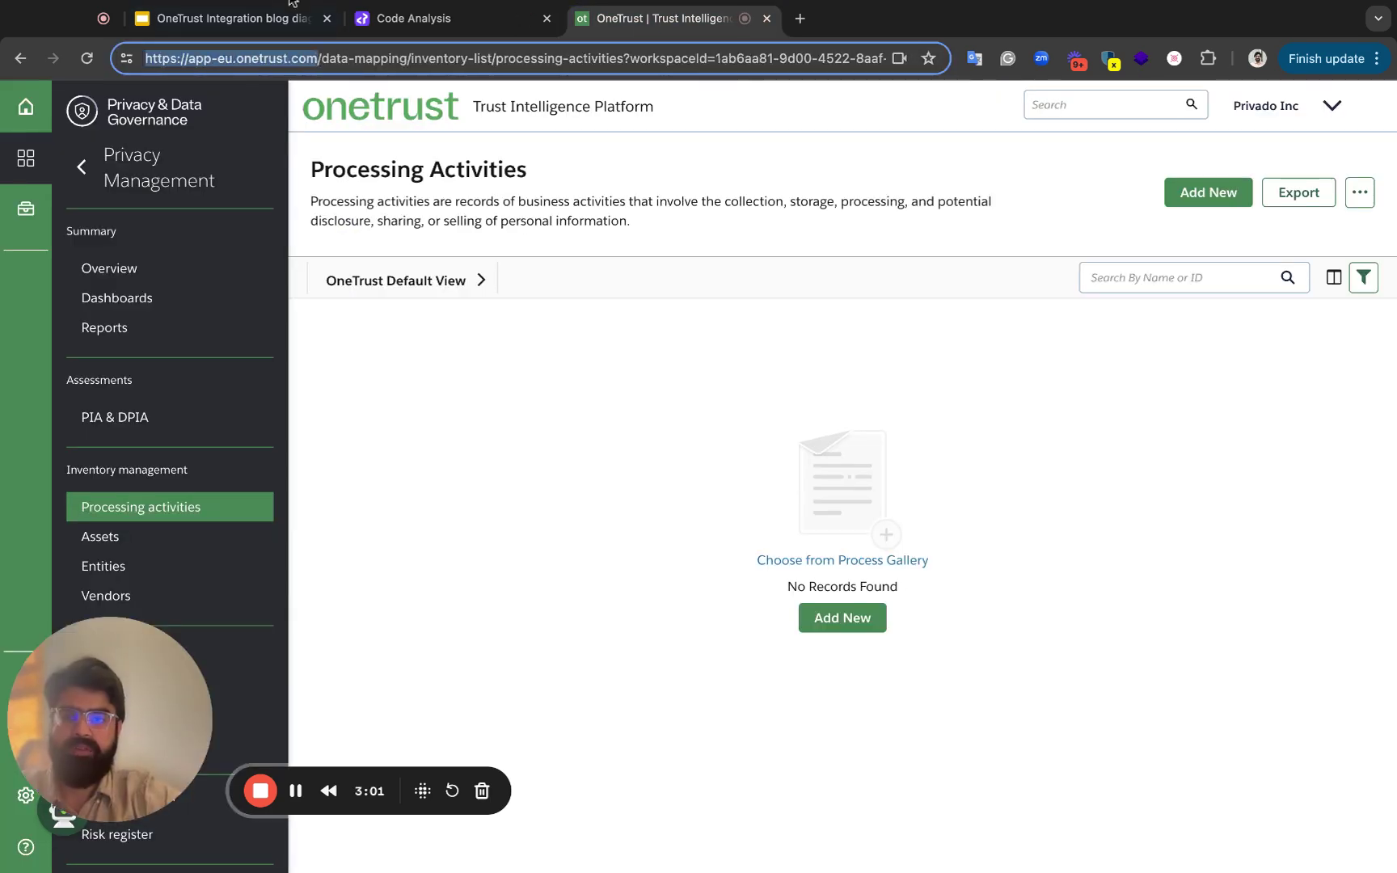
left_click(408, 18)
left_click(369, 224)
key("super+v")
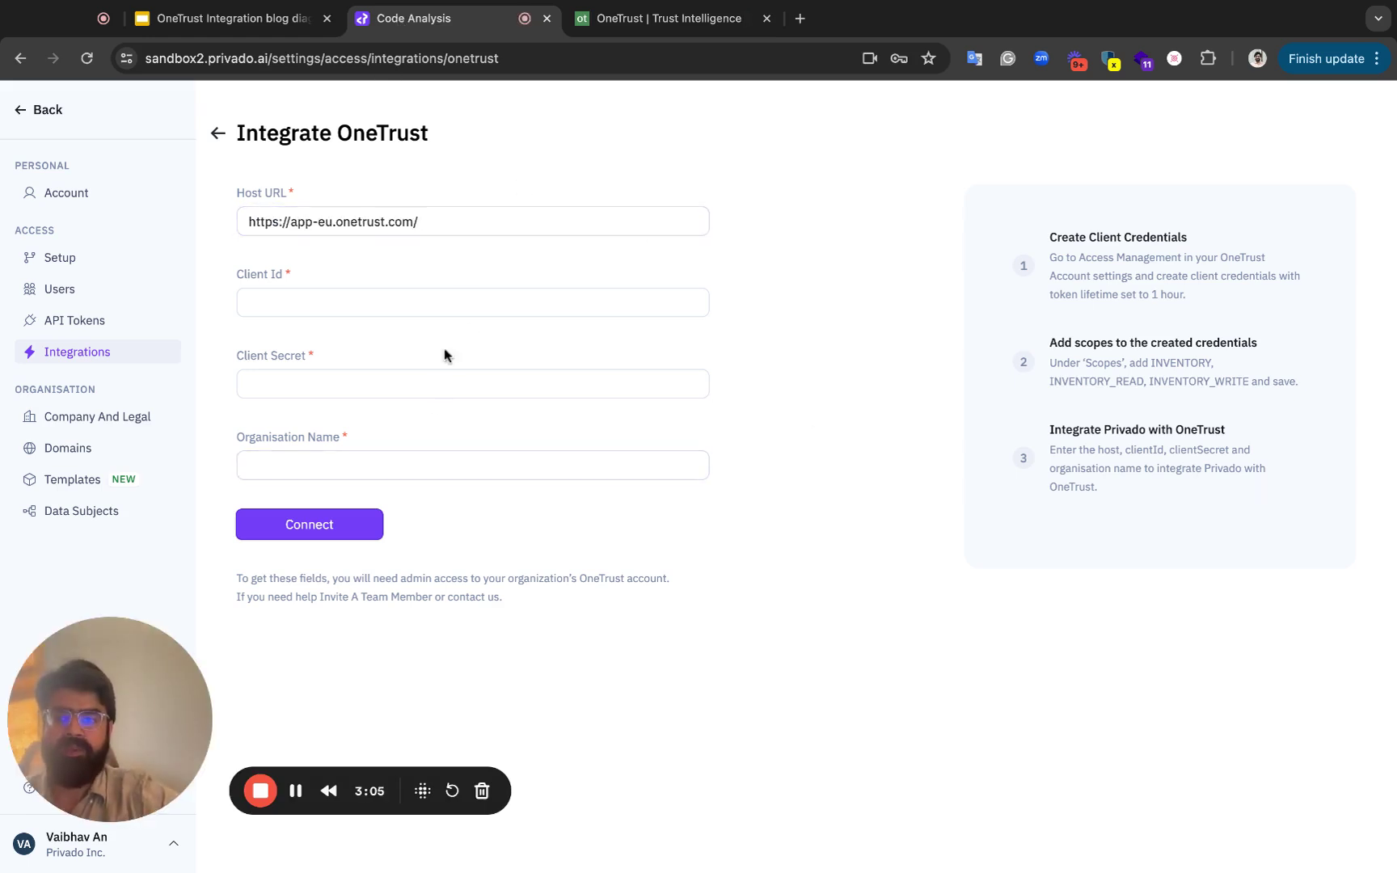
Enter 'Privado Inc.' as the Organisation Name and move to the Client Id and Client Secret fields.
left_click(371, 458)
type("Privado Inc.")
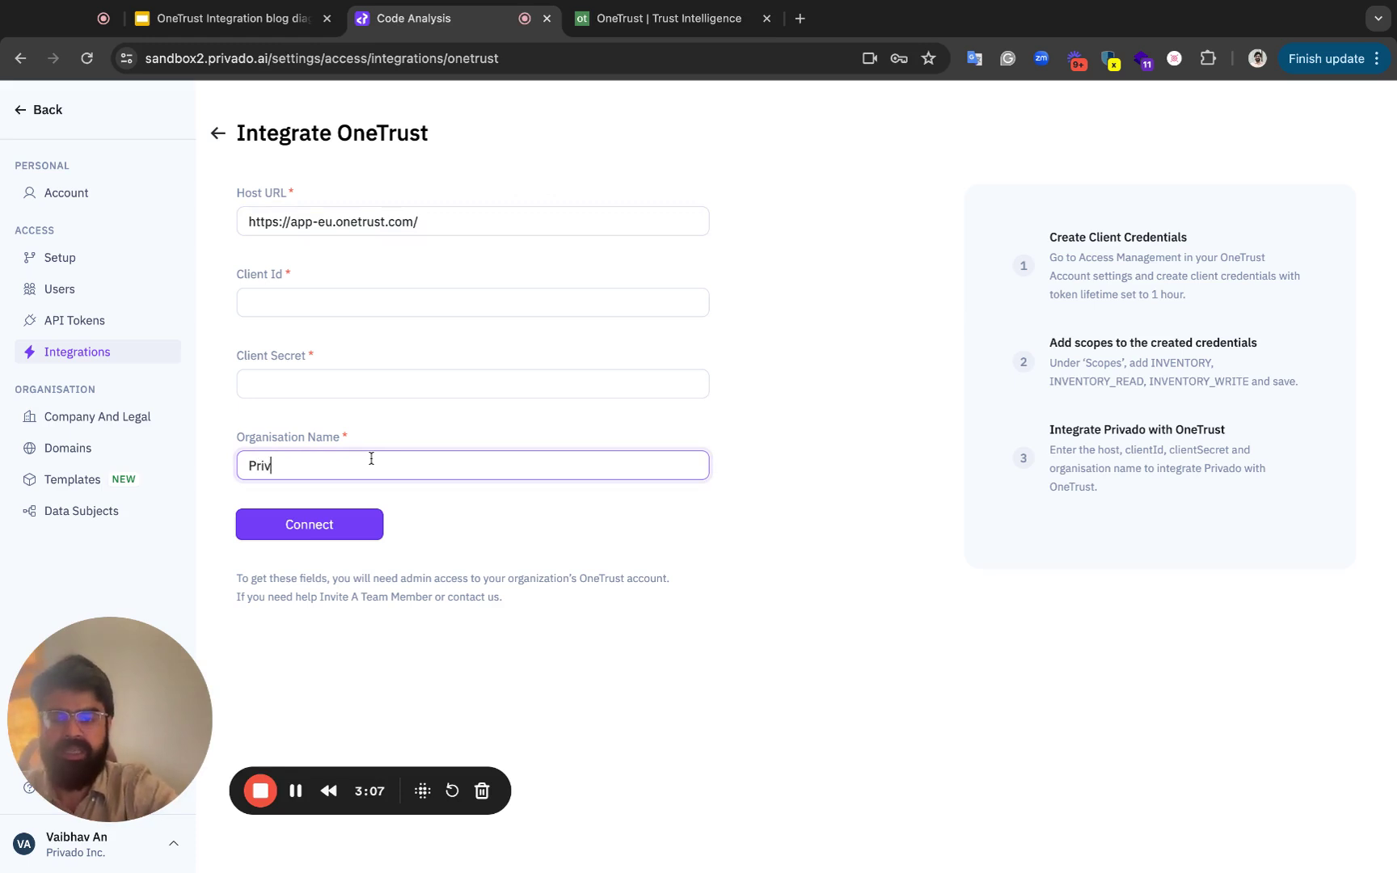
left_click(411, 297)
left_click(388, 376)
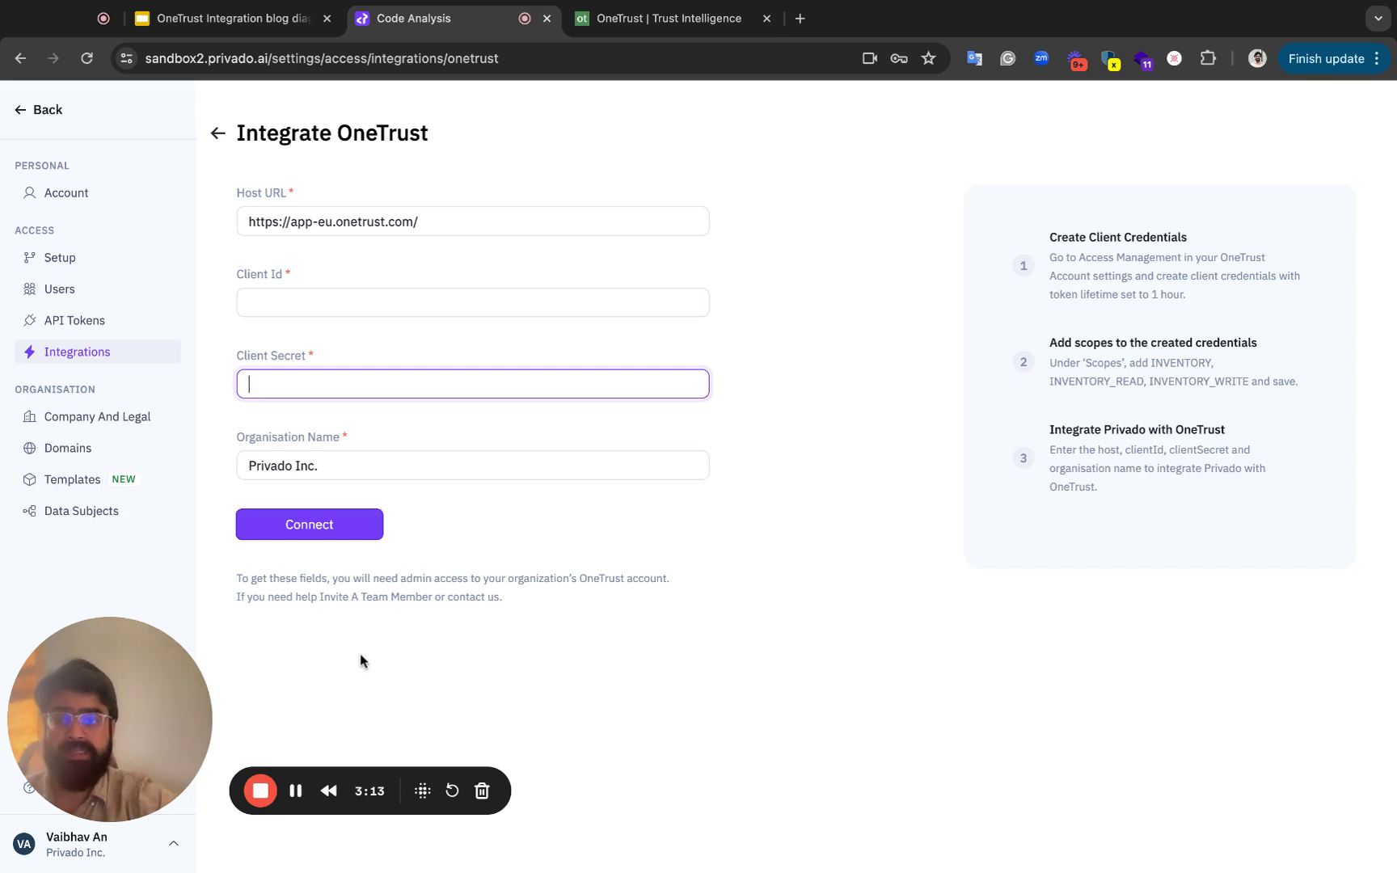
Submit the OneTrust form to get the 'Integrated OneTrust' confirmation.
left_click(295, 791)
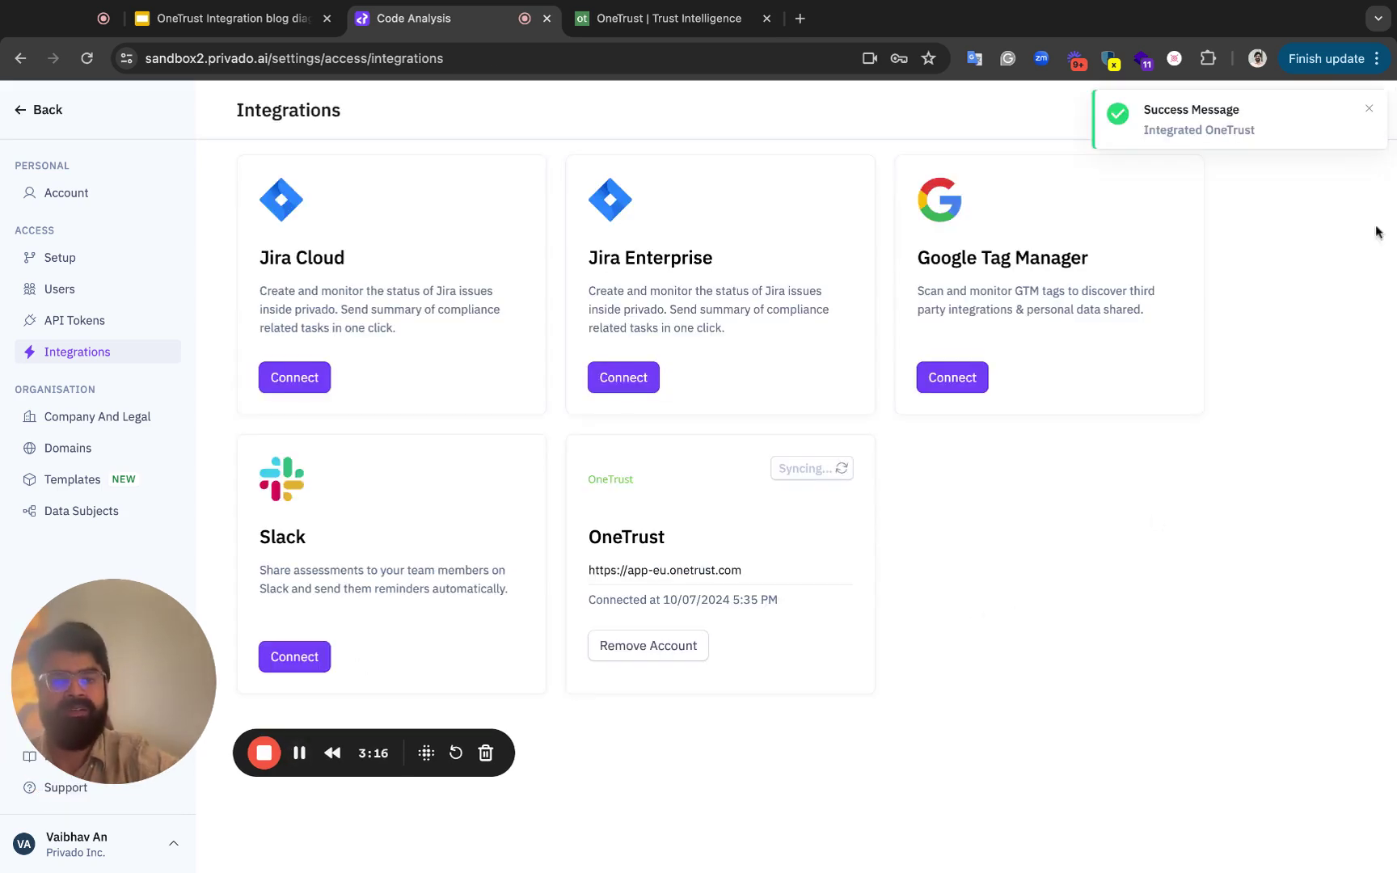